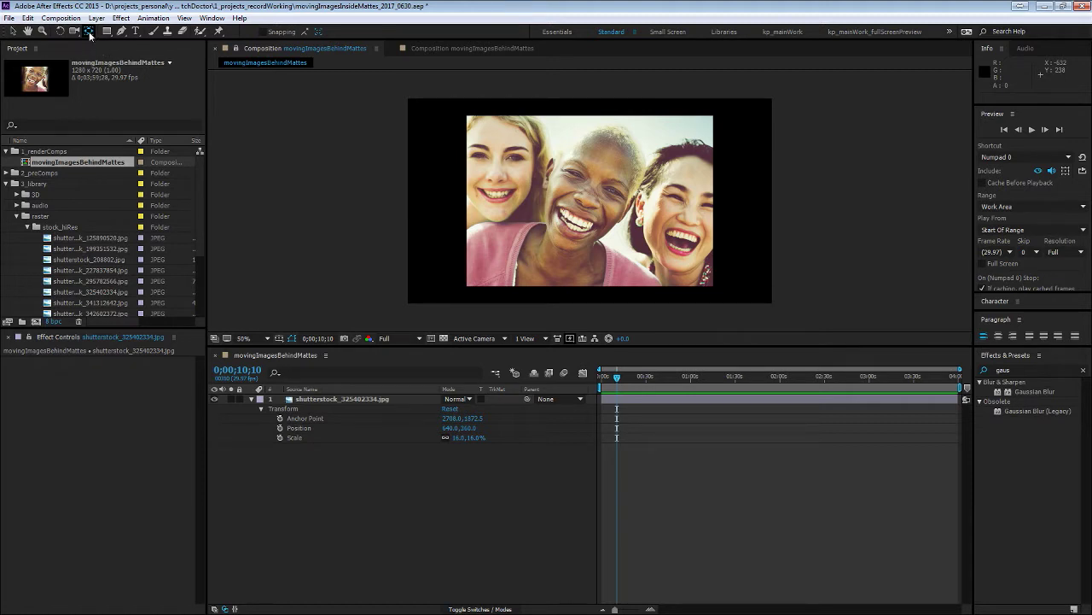
Step: Try rotating the photo around a moved anchor point, then undo the change
{"action": "left_click", "coordinate": [585, 201]}
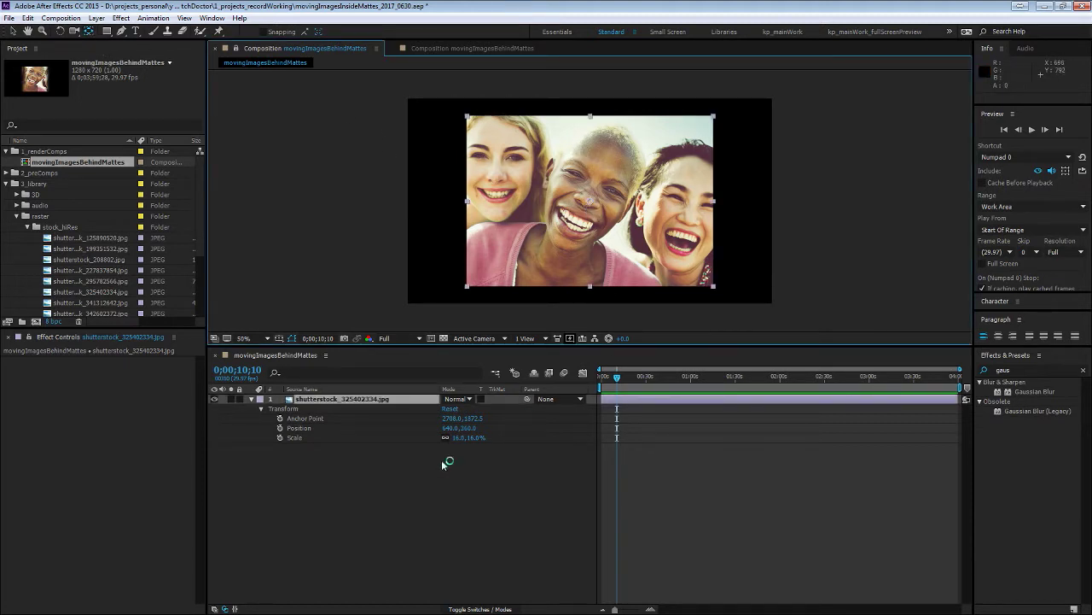
{"action": "key", "text": "w"}
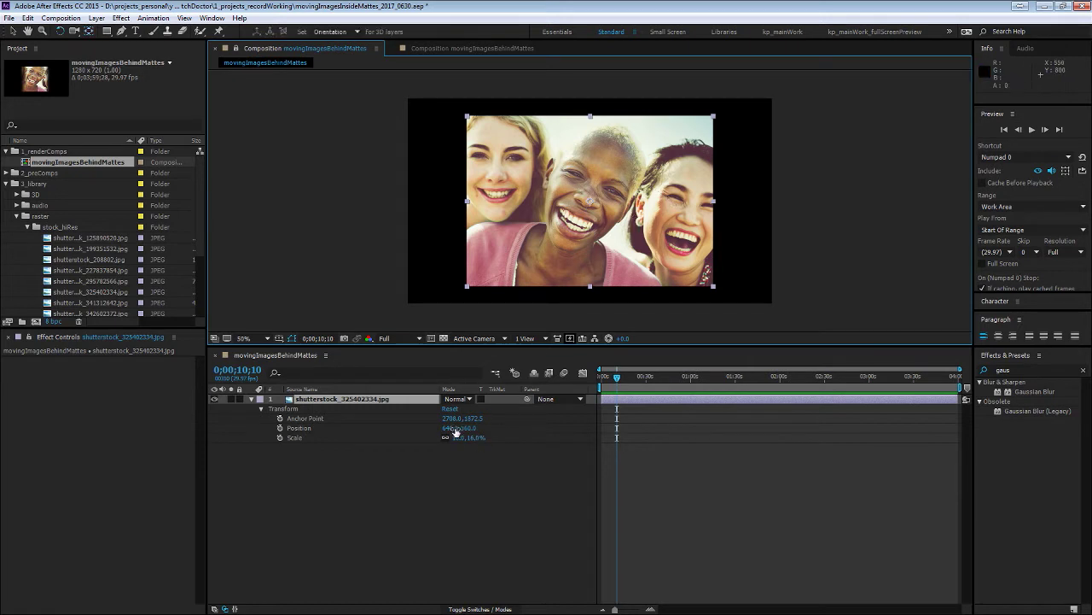
{"action": "mouse_move", "coordinate": [465, 449]}
{"action": "left_mouse_down"}
{"action": "mouse_move", "coordinate": [431, 448]}
{"action": "mouse_move", "coordinate": [465, 449]}
{"action": "left_mouse_up"}
{"action": "left_click", "coordinate": [499, 476]}
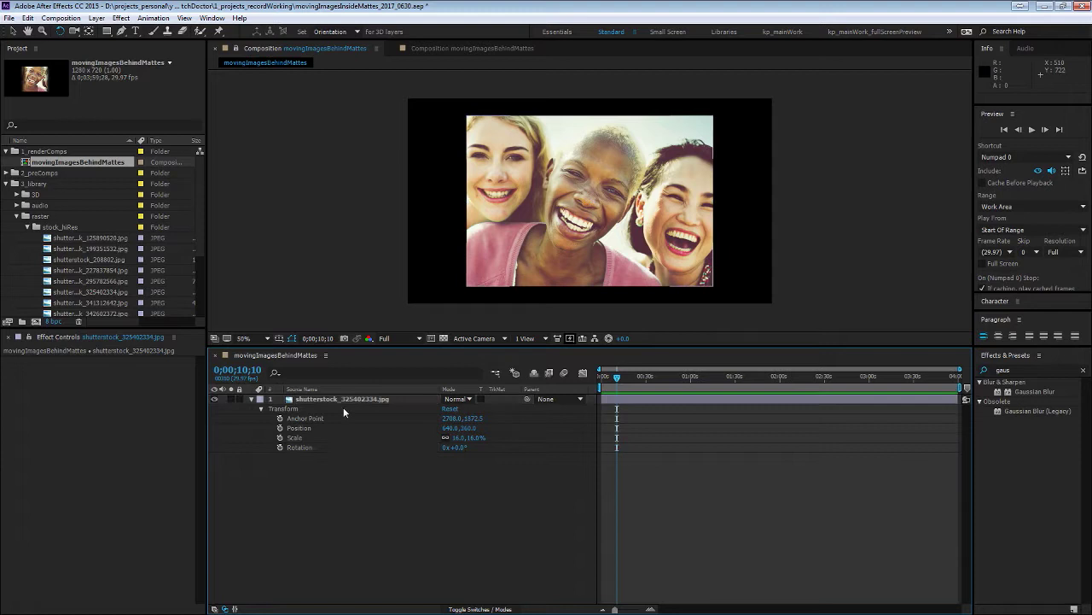
{"action": "left_click", "coordinate": [354, 401]}
{"action": "key", "text": "v"}
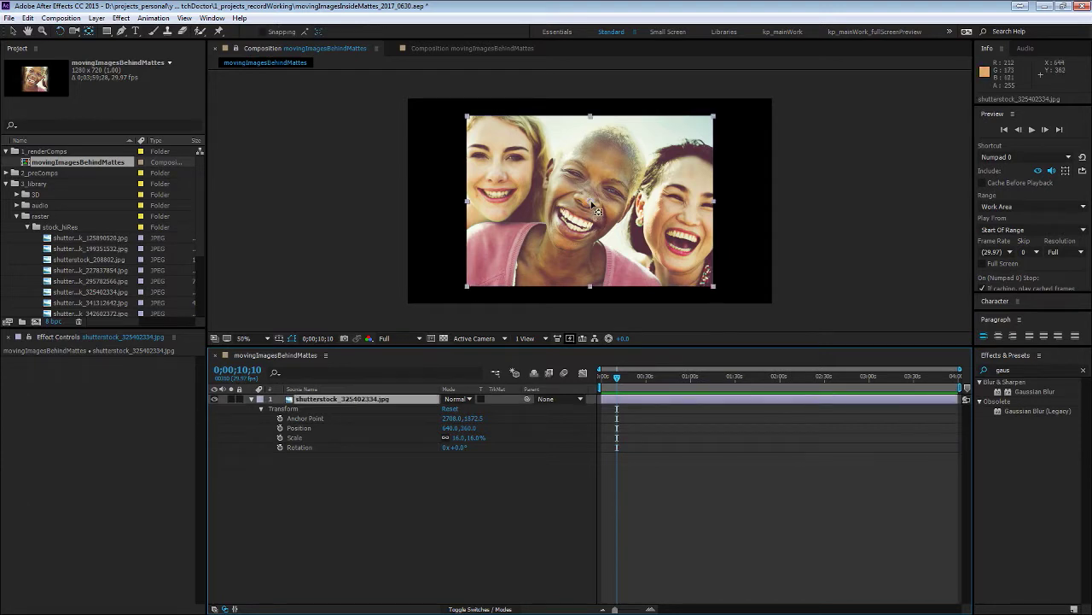
{"action": "left_click", "coordinate": [591, 203]}
{"action": "left_click_drag", "start_coordinate": [590, 202], "coordinate": [501, 138]}
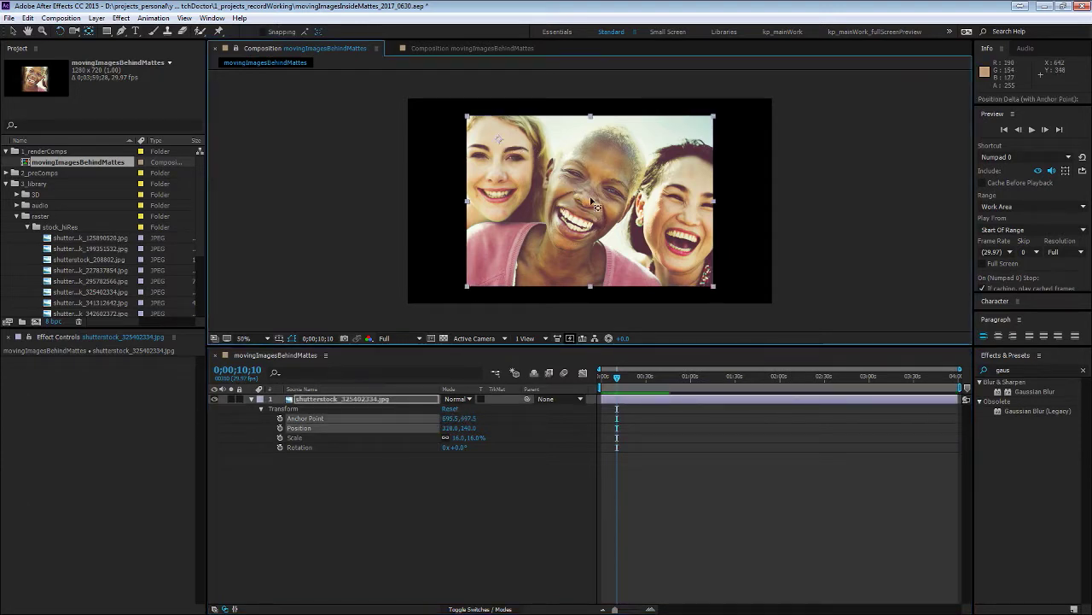
{"action": "key", "text": "w"}
{"action": "left_click_drag", "start_coordinate": [616, 261], "coordinate": [608, 290]}
{"action": "key", "text": "ctrl+z"}
{"action": "key", "text": "ctrl+z"}
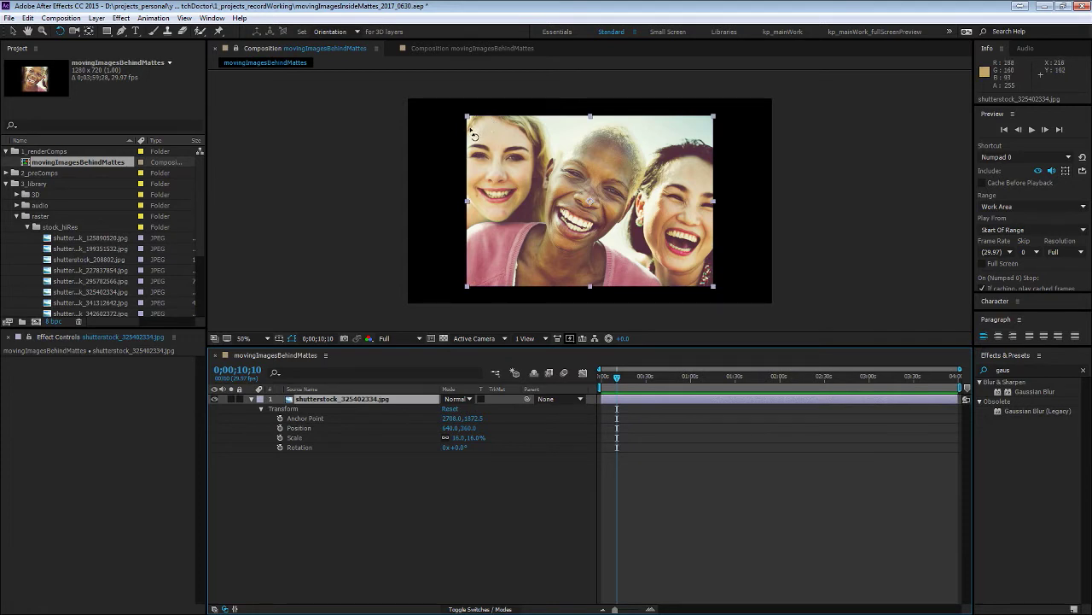
Step: Draw a rectangular mask cropping the photo, then reselect the photo layer
{"action": "key", "text": "q"}
{"action": "left_click_drag", "start_coordinate": [474, 123], "coordinate": [702, 273]}
{"action": "key", "text": "v"}
{"action": "left_click", "coordinate": [595, 237]}
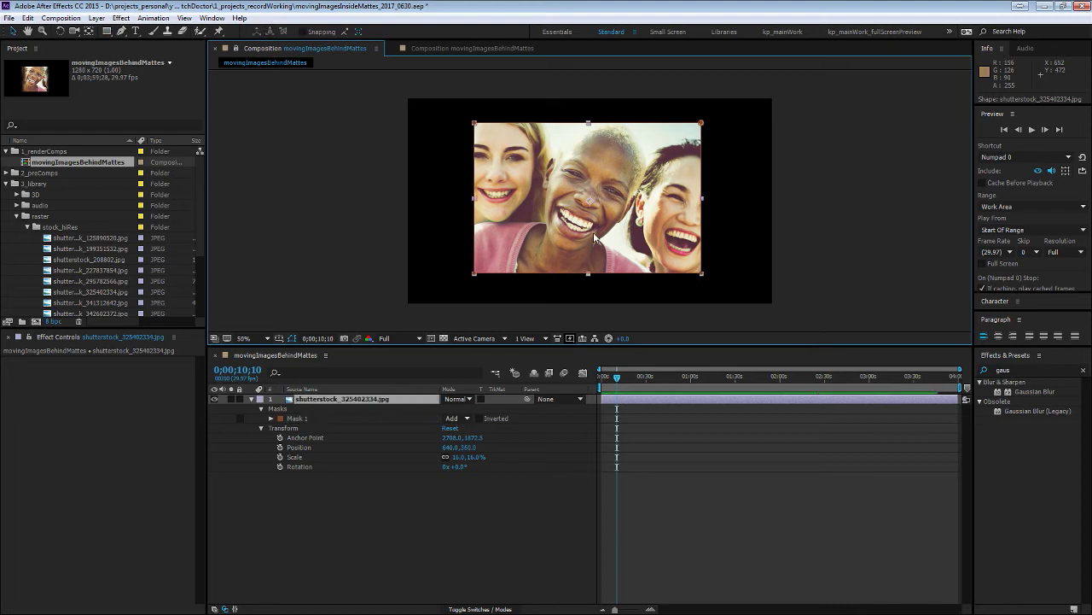
Step: Slide the image inside its mask with Pan Behind to reframe the faces
{"action": "key", "text": "y"}
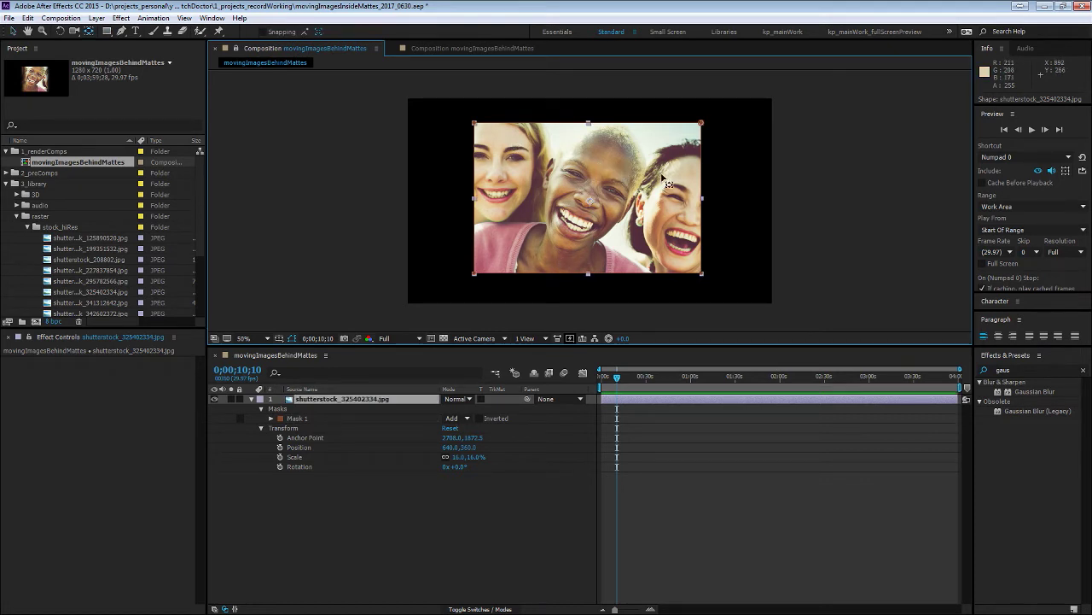
{"action": "left_click_drag", "start_coordinate": [661, 180], "coordinate": [608, 175]}
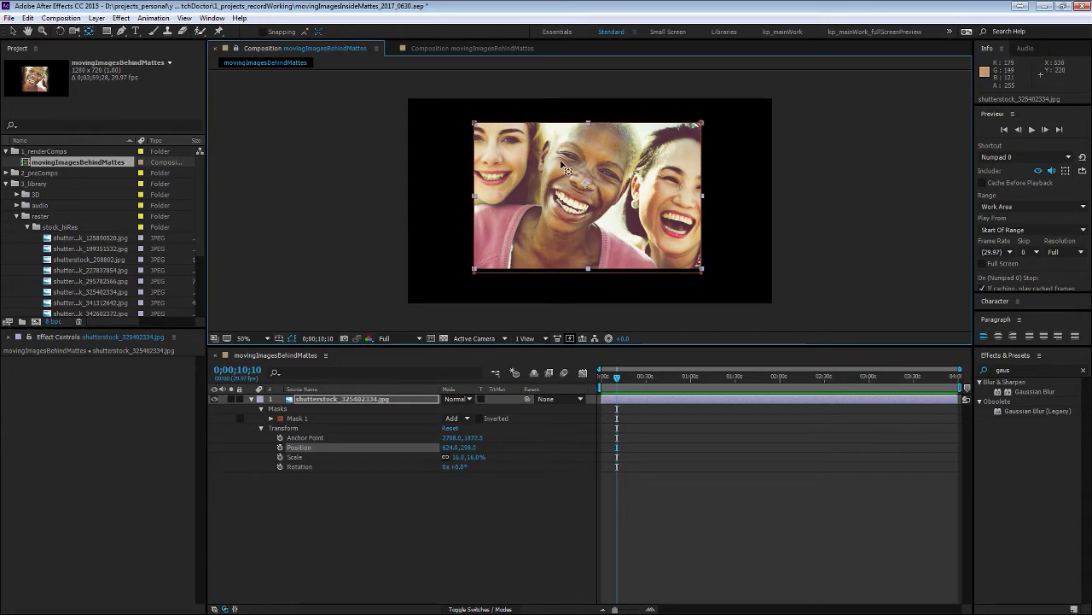
{"action": "left_click_drag", "start_coordinate": [589, 190], "coordinate": [495, 150]}
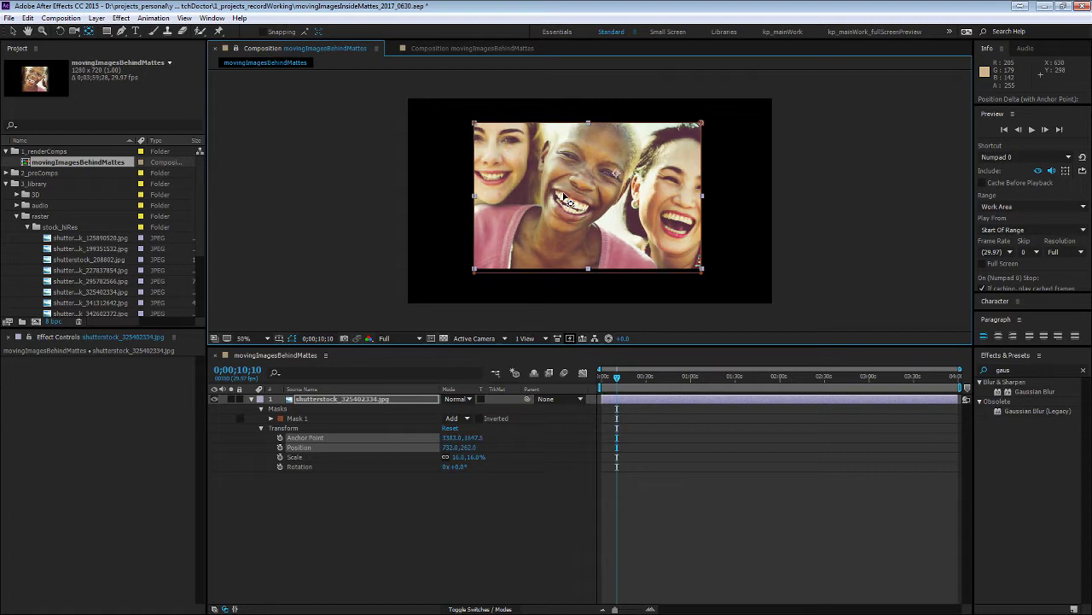
{"action": "left_click_drag", "start_coordinate": [653, 169], "coordinate": [675, 156]}
Step: Select the photo's Mask 1 in the timeline and delete it
{"action": "left_click", "coordinate": [311, 438]}
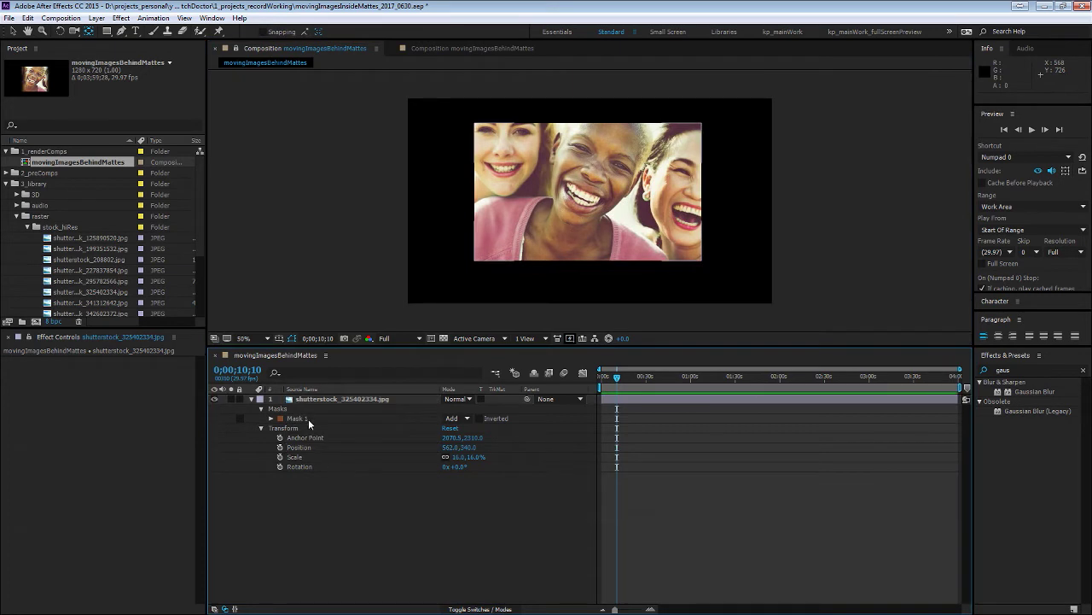
{"action": "left_click", "coordinate": [308, 418]}
{"action": "left_click", "coordinate": [399, 553]}
{"action": "left_click", "coordinate": [323, 418]}
{"action": "left_click", "coordinate": [336, 429]}
{"action": "left_click", "coordinate": [321, 419]}
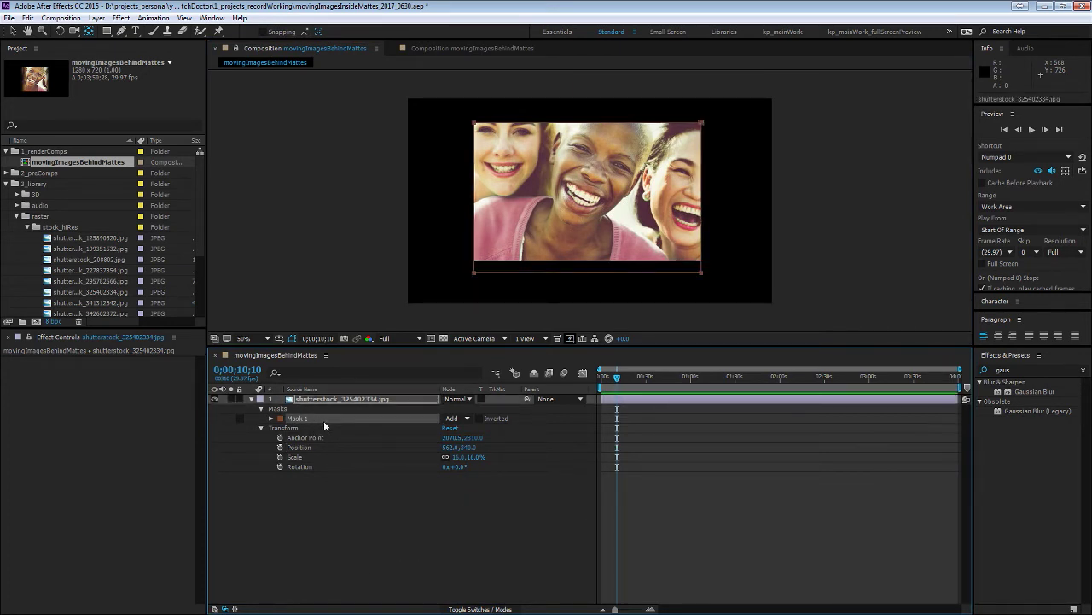
{"action": "key", "text": "Delete"}
{"action": "left_click", "coordinate": [373, 528]}
Step: Move the uncropped photo slightly lower in the frame, to position 546, 448
{"action": "left_click", "coordinate": [344, 406]}
{"action": "left_click_drag", "start_coordinate": [547, 188], "coordinate": [542, 219]}
{"action": "left_click", "coordinate": [472, 526]}
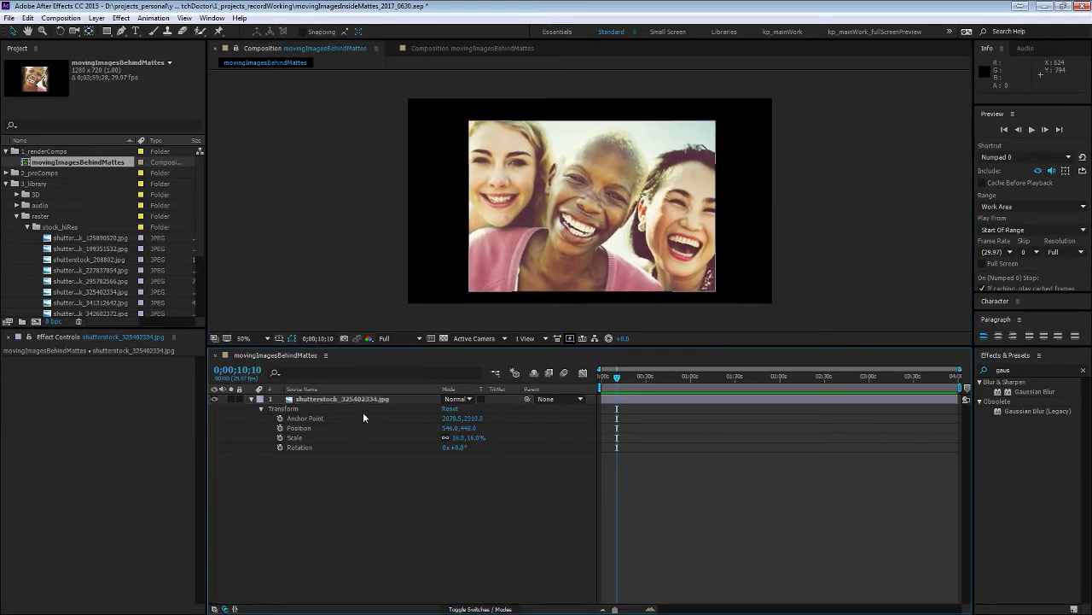
{"action": "left_click", "coordinate": [107, 31]}
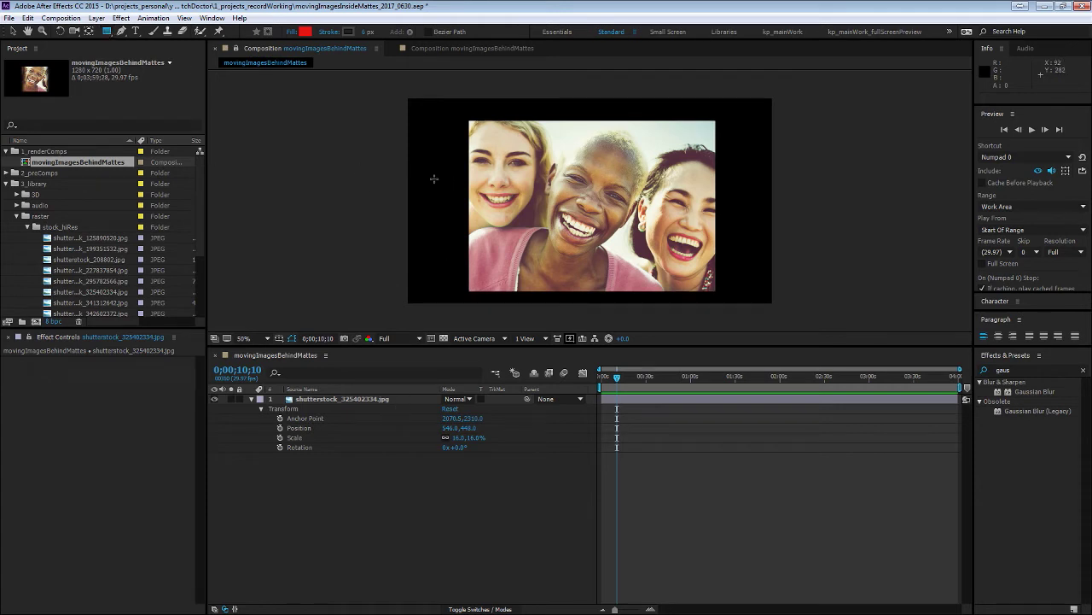
Step: Draw a red rectangle on Shape Layer 1 and reduce its Rectangle Path width to show the photo's edges
{"action": "left_click_drag", "start_coordinate": [452, 120], "coordinate": [741, 291]}
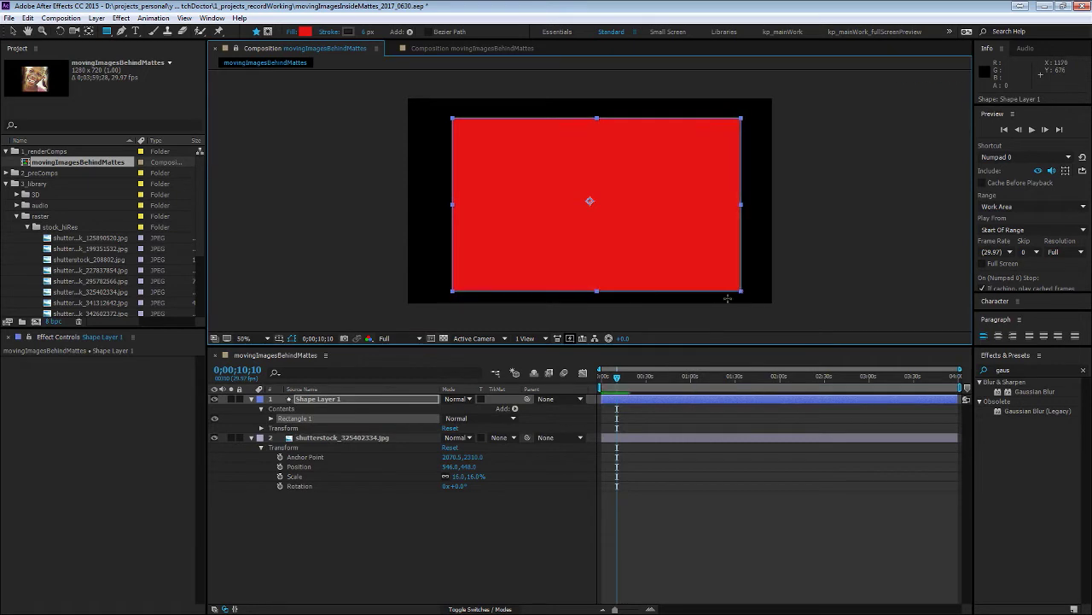
{"action": "left_click", "coordinate": [334, 399]}
{"action": "key", "text": "u"}
{"action": "key", "text": "u"}
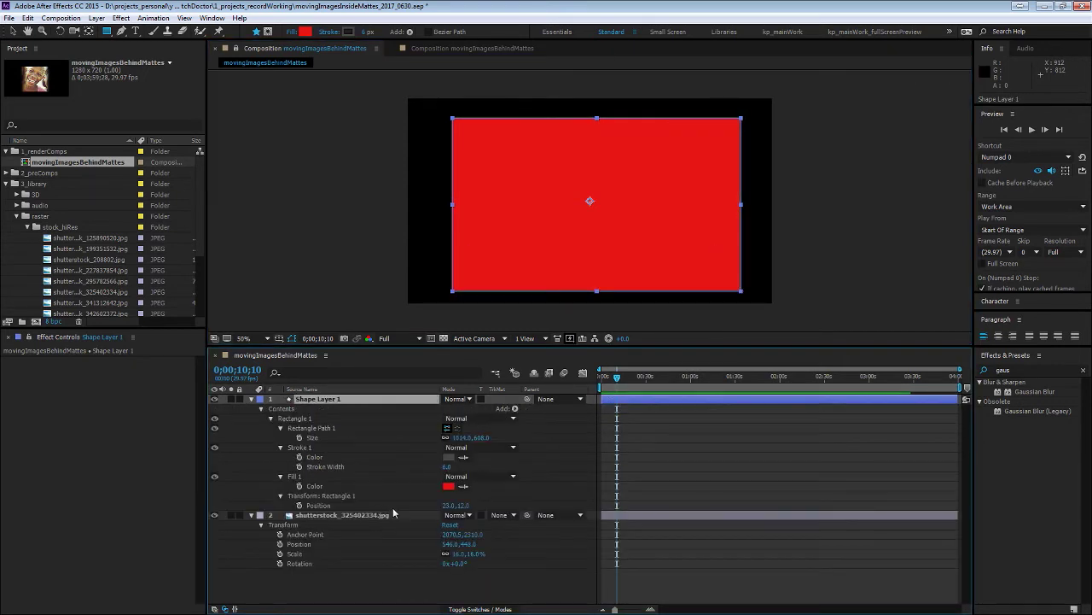
{"action": "left_click", "coordinate": [640, 448]}
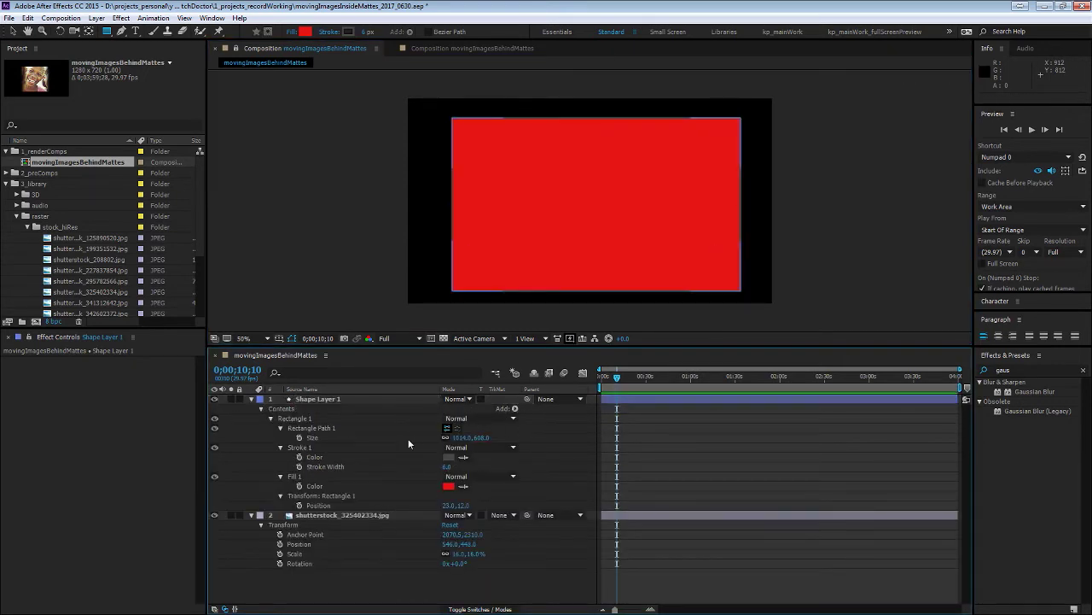
{"action": "left_click", "coordinate": [458, 437]}
{"action": "left_click", "coordinate": [476, 445]}
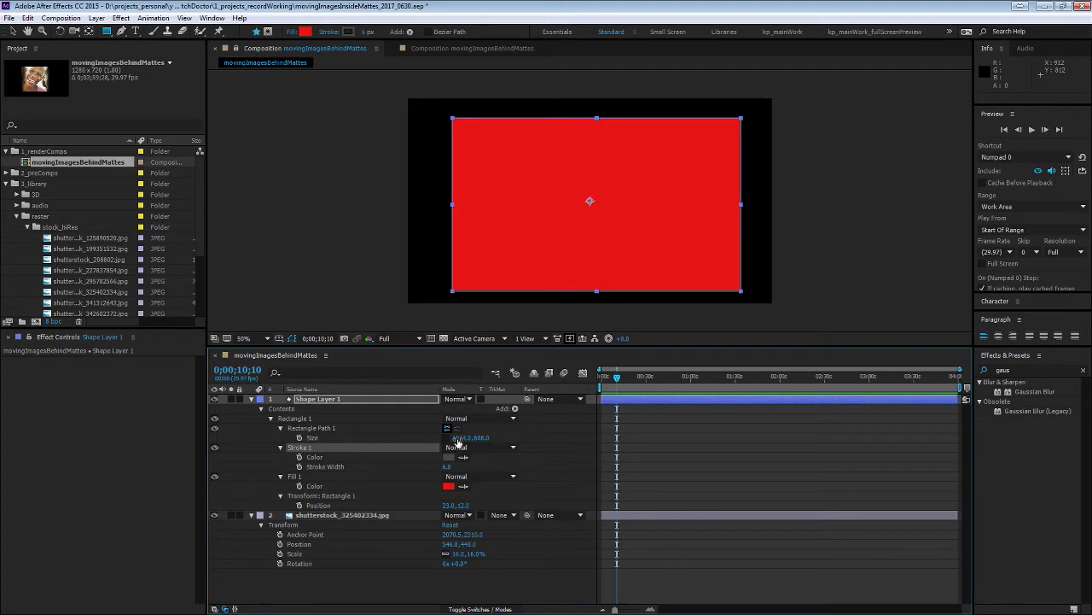
{"action": "left_click_drag", "start_coordinate": [458, 441], "coordinate": [299, 474]}
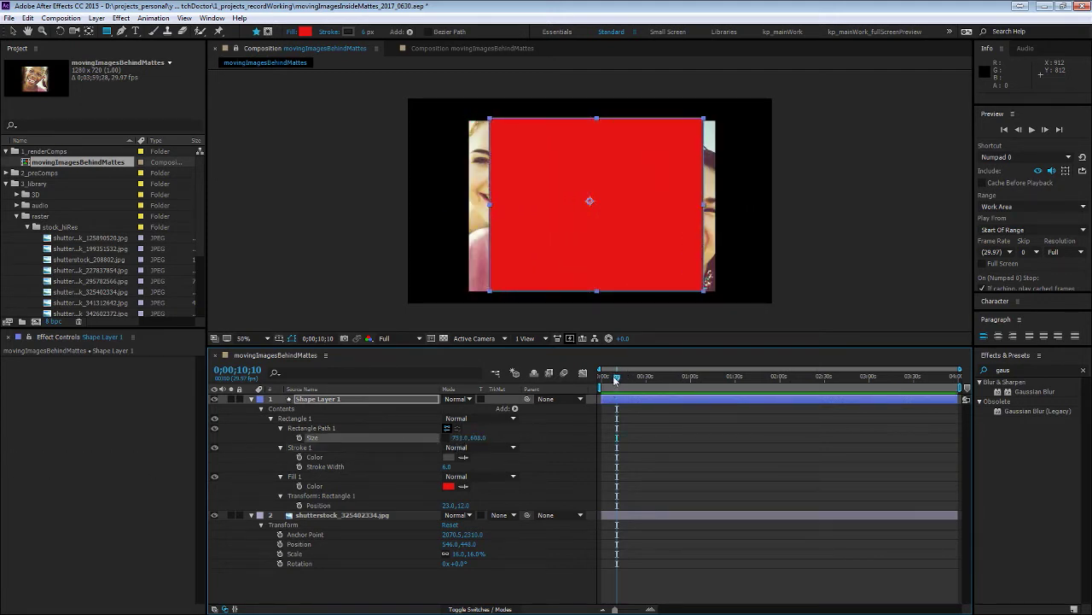
Step: Set the photo's track matte to Alpha Matte 'Shape Layer 1', briefly trying Alpha Inverted first
{"action": "left_click_drag", "start_coordinate": [615, 379], "coordinate": [602, 379]}
{"action": "left_click", "coordinate": [377, 513]}
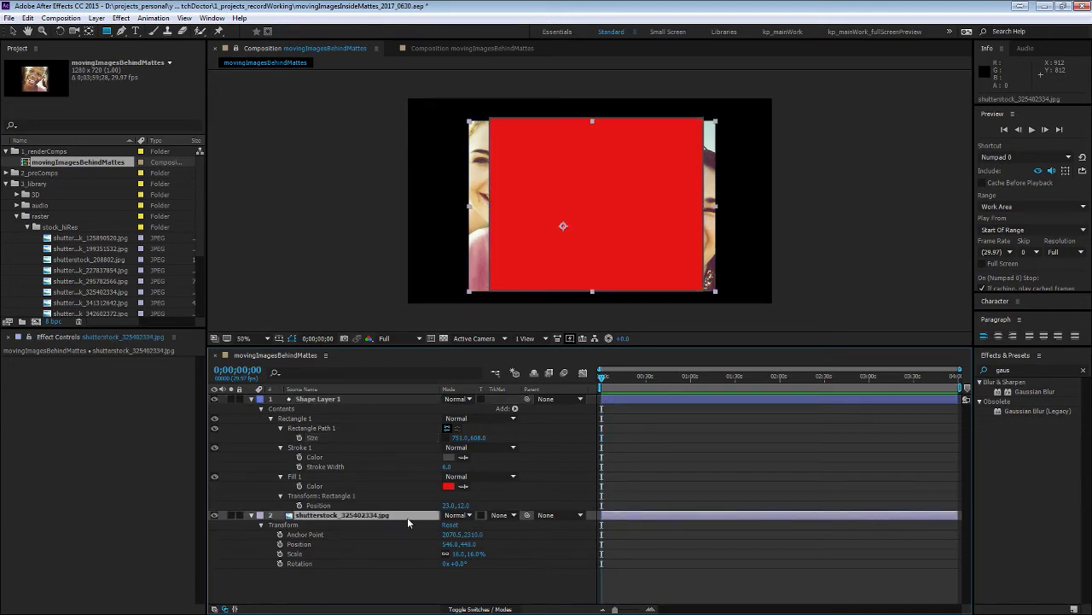
{"action": "left_click", "coordinate": [504, 515]}
{"action": "left_click", "coordinate": [538, 544]}
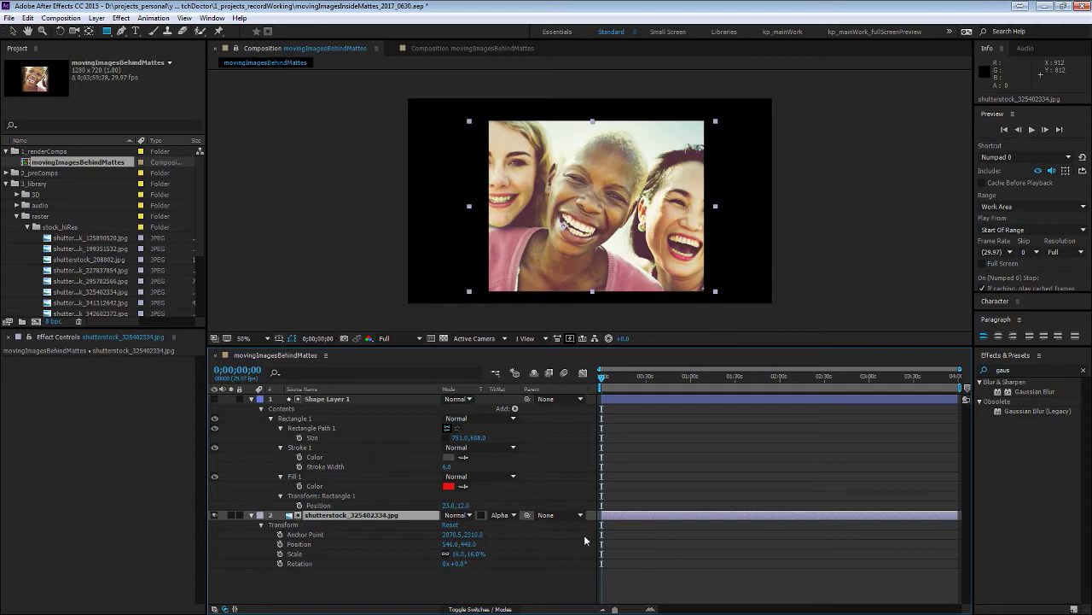
{"action": "left_click", "coordinate": [350, 399]}
{"action": "left_click", "coordinate": [502, 514]}
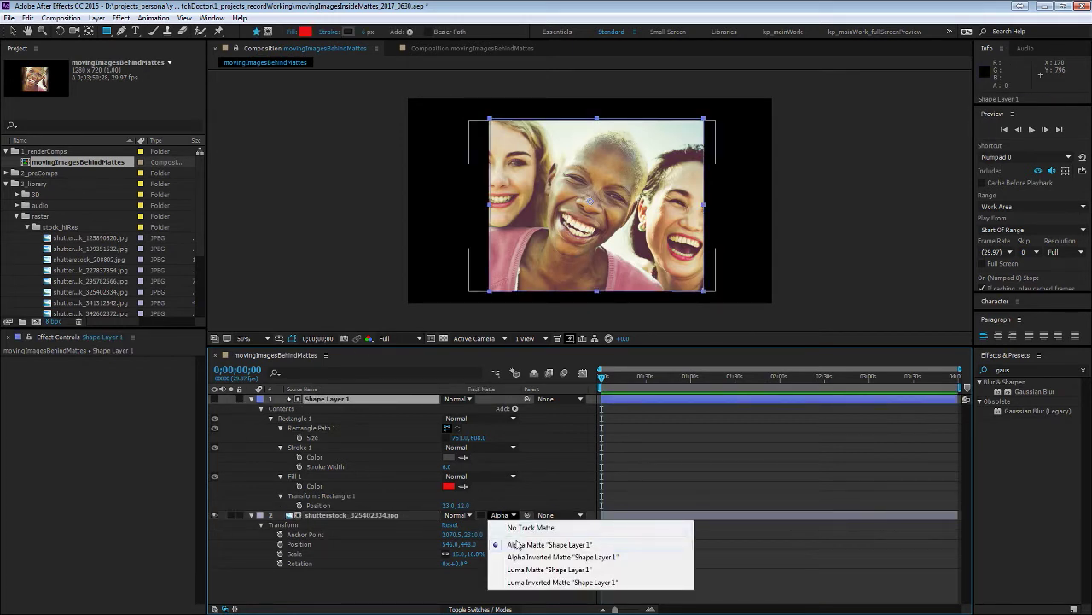
{"action": "left_click", "coordinate": [529, 555]}
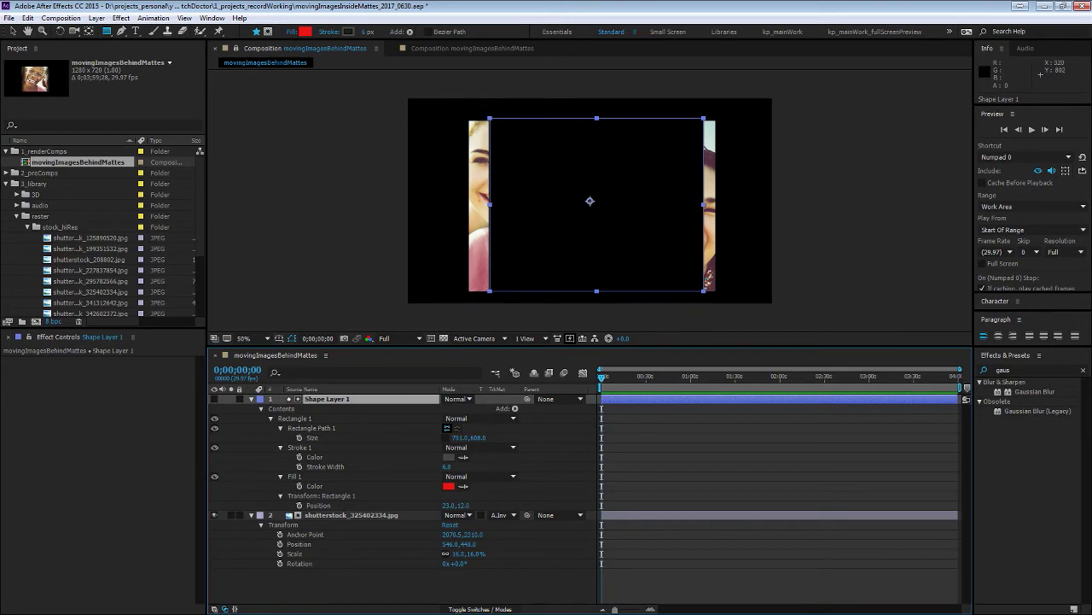
{"action": "left_click", "coordinate": [504, 516]}
{"action": "left_click", "coordinate": [528, 544]}
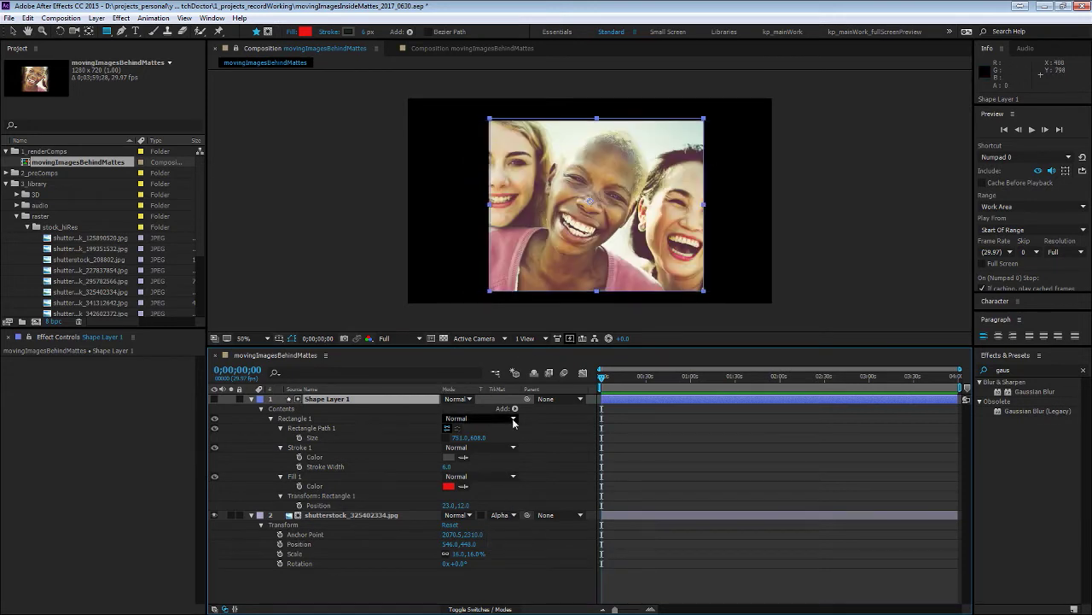
Step: Keyframe the photo from 16% scale, 0° rotation to 24.5% and −6.4° at 0;00;09;17
{"action": "left_click", "coordinate": [280, 553]}
{"action": "left_click", "coordinate": [280, 563]}
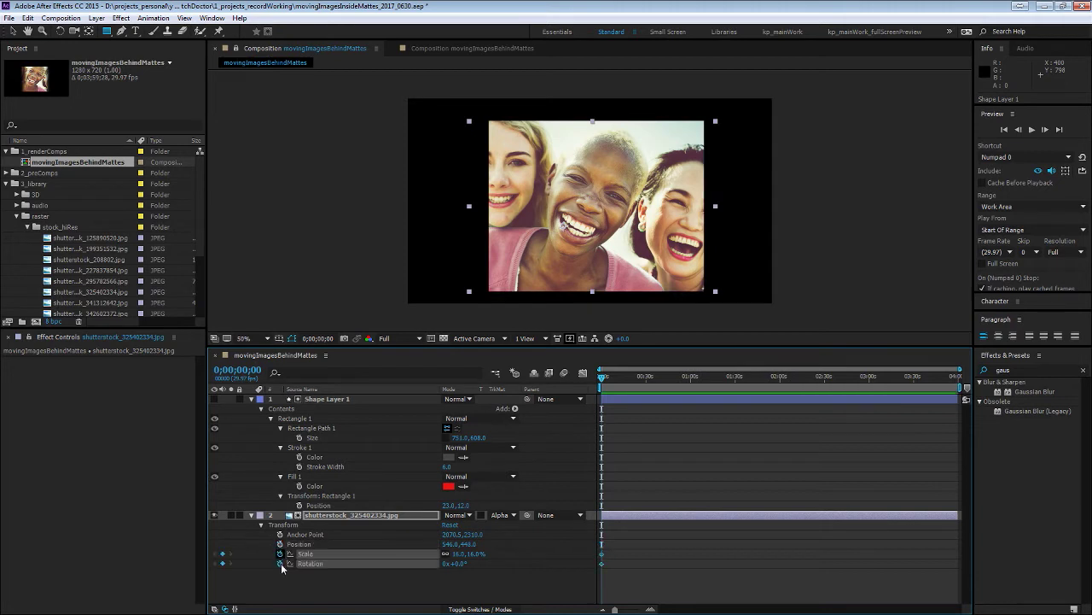
{"action": "left_click", "coordinate": [616, 376]}
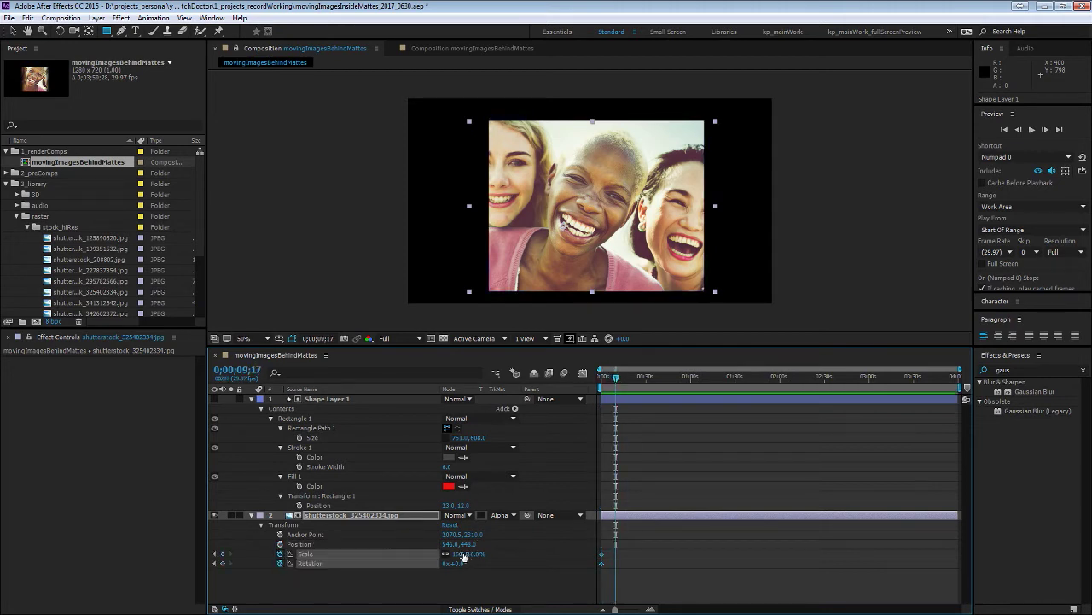
{"action": "mouse_move", "coordinate": [463, 555]}
{"action": "left_mouse_down"}
{"action": "mouse_move", "coordinate": [491, 555]}
{"action": "mouse_move", "coordinate": [411, 561]}
{"action": "mouse_move", "coordinate": [480, 551]}
{"action": "left_mouse_up"}
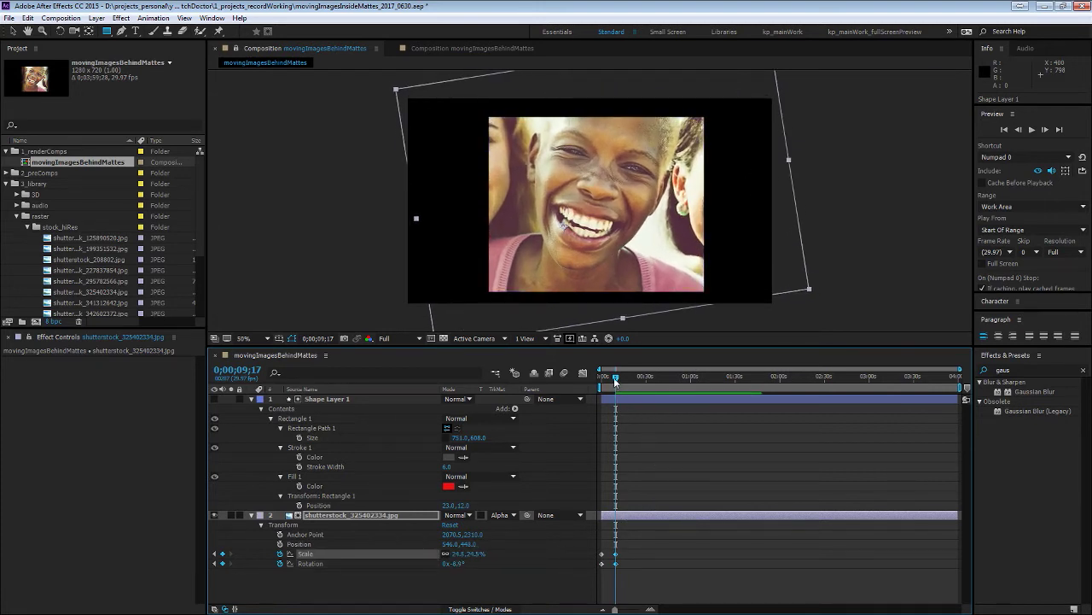
{"action": "left_click_drag", "start_coordinate": [614, 377], "coordinate": [600, 378]}
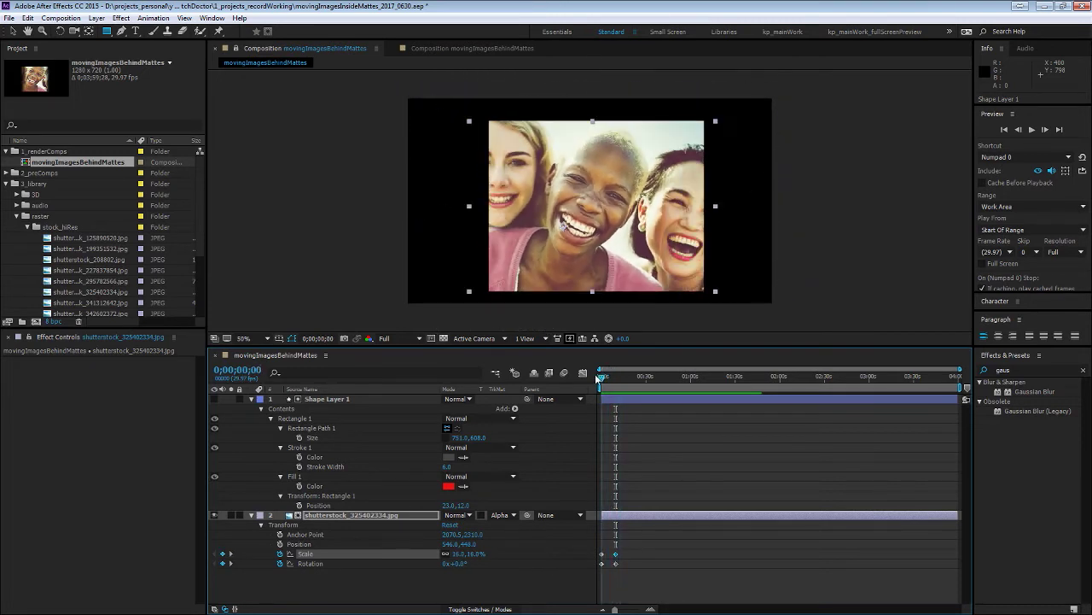
Step: Keyframe Rectangle Path 1 Size to width 0 at frame 0, then move to about 8 seconds
{"action": "left_click", "coordinate": [300, 438]}
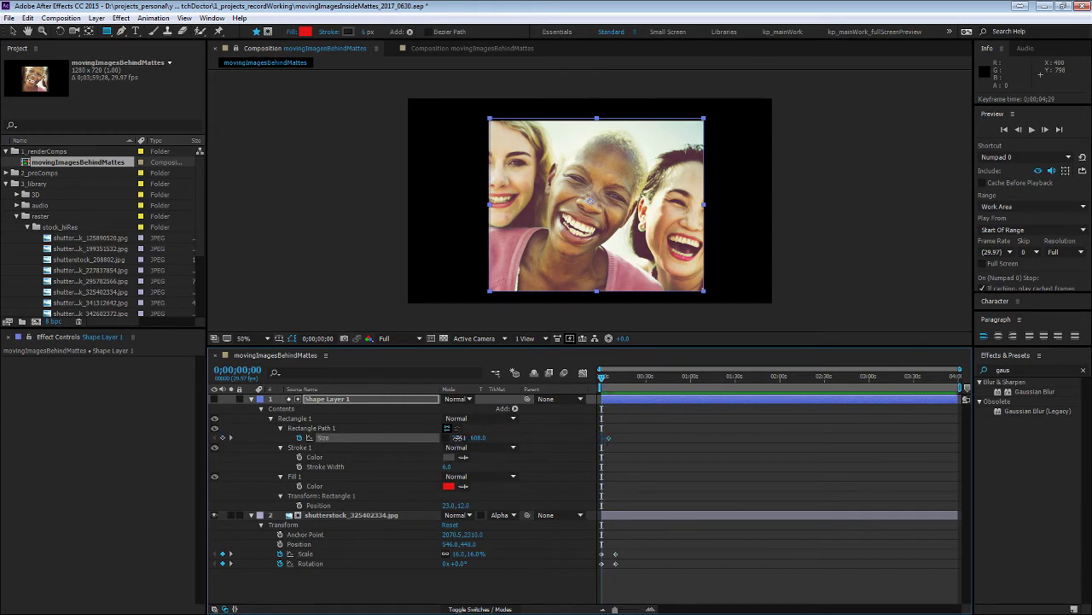
{"action": "left_click", "coordinate": [460, 437]}
{"action": "key", "text": "Return"}
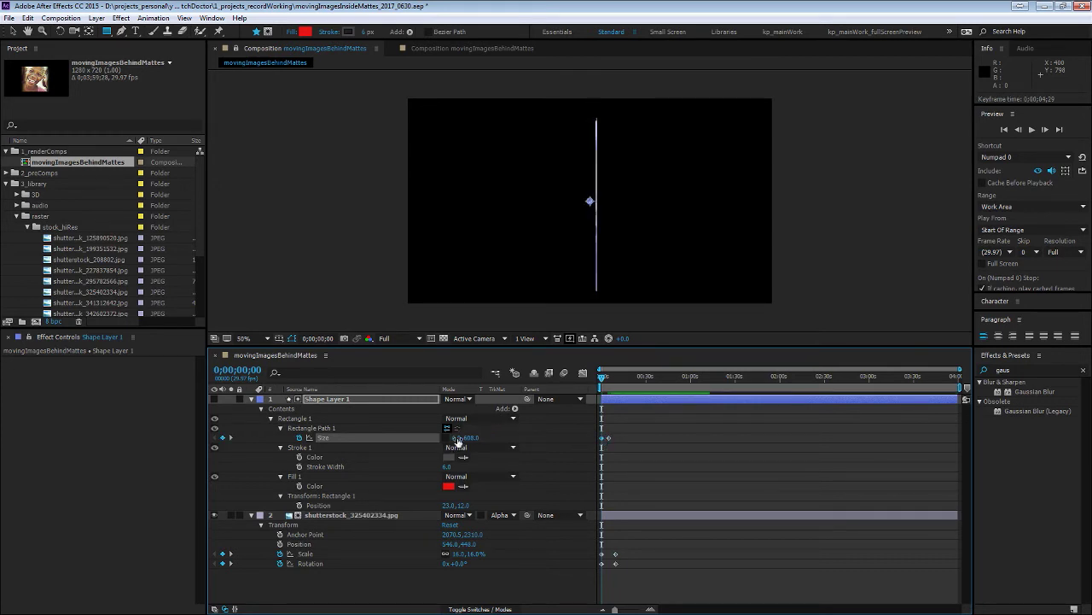
{"action": "left_click", "coordinate": [651, 448]}
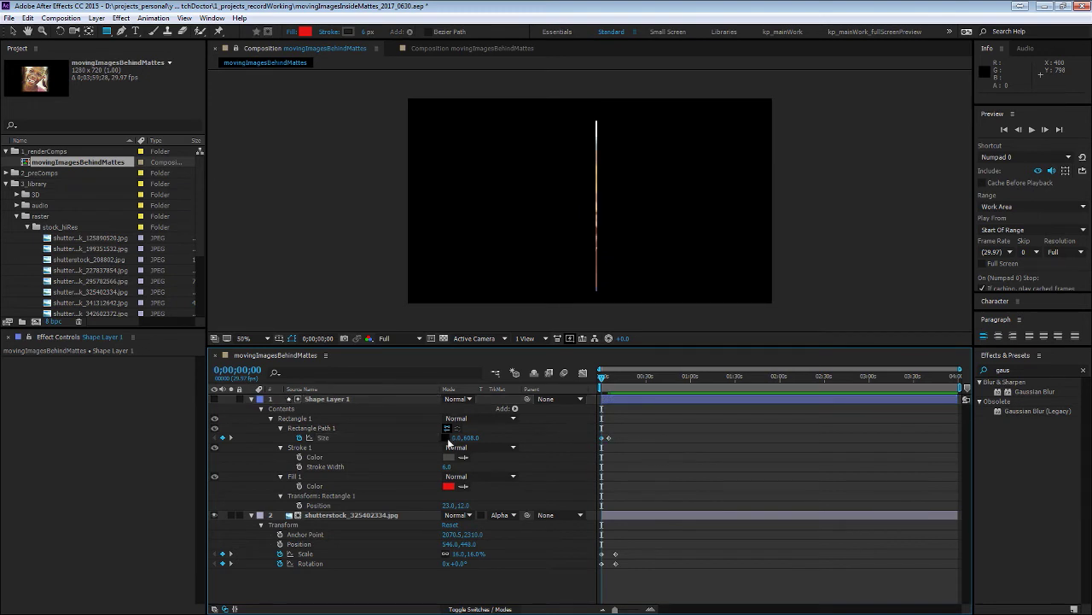
{"action": "left_click", "coordinate": [372, 495]}
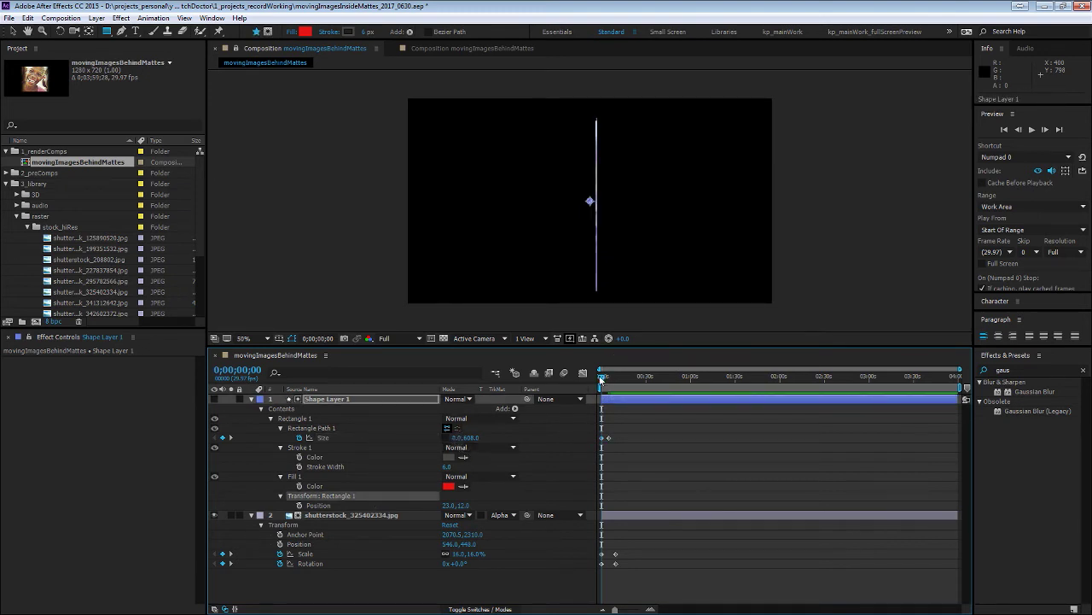
{"action": "left_click_drag", "start_coordinate": [602, 378], "coordinate": [613, 376]}
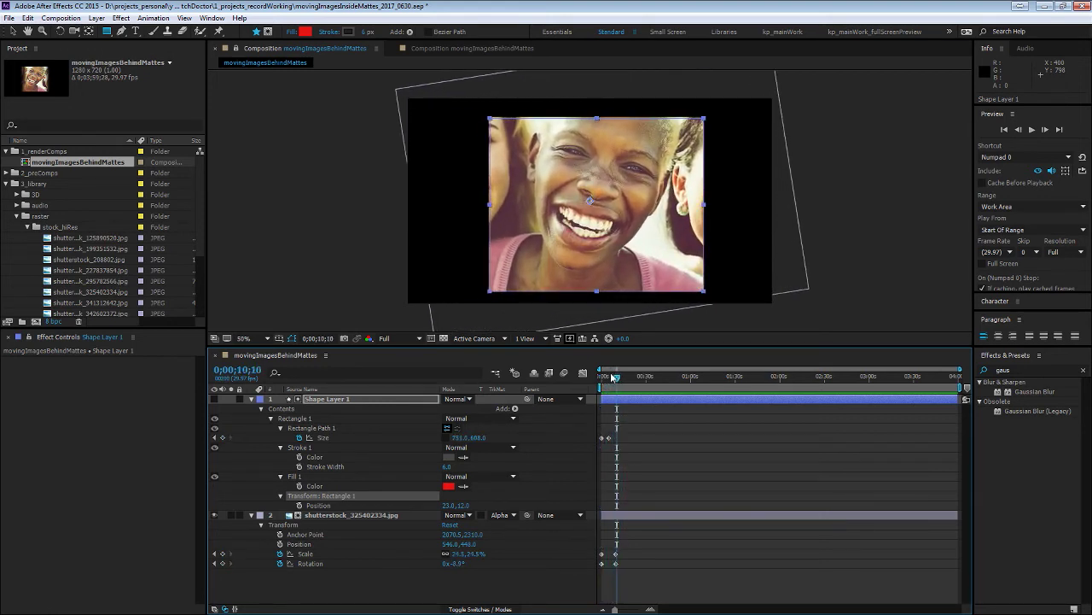
Step: Replace the photo layer's source with shutterstock_341312642.jpg from the Project panel
{"action": "left_click", "coordinate": [221, 438]}
{"action": "key", "text": "ctrl+z"}
{"action": "left_click", "coordinate": [641, 495]}
{"action": "left_click", "coordinate": [350, 515]}
{"action": "scroll", "coordinate": [74, 254], "scroll_direction": "down", "scroll_amount": 2}
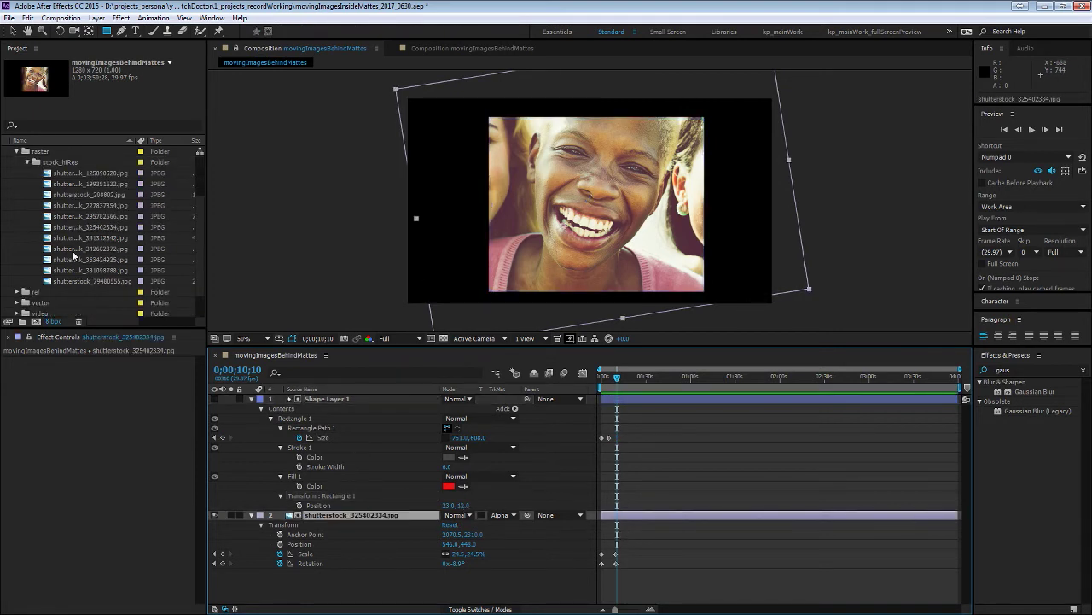
{"action": "left_click", "coordinate": [78, 239]}
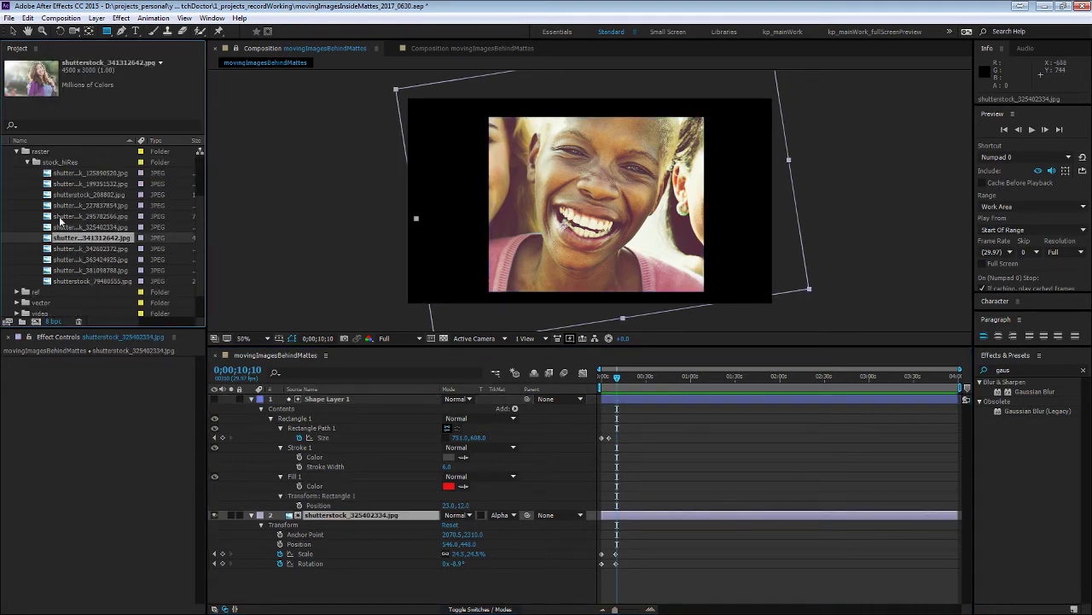
{"action": "mouse_move", "coordinate": [622, 377]}
{"action": "left_mouse_down"}
{"action": "mouse_move", "coordinate": [601, 376]}
{"action": "mouse_move", "coordinate": [611, 378]}
{"action": "left_mouse_up"}
{"action": "left_click", "coordinate": [96, 237]}
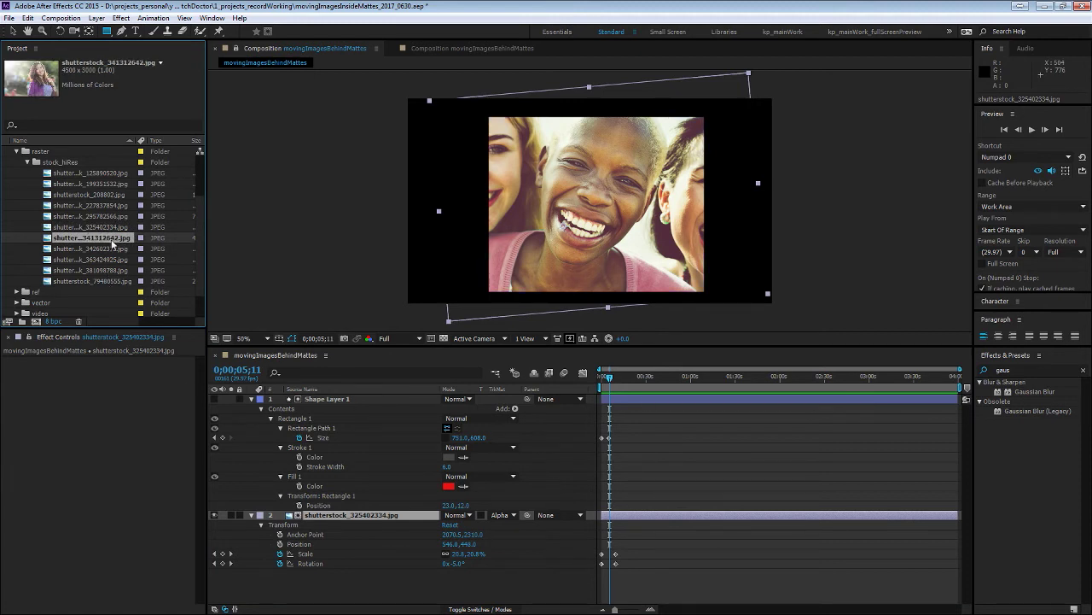
{"action": "key", "text": "ctrl+alt+slash"}
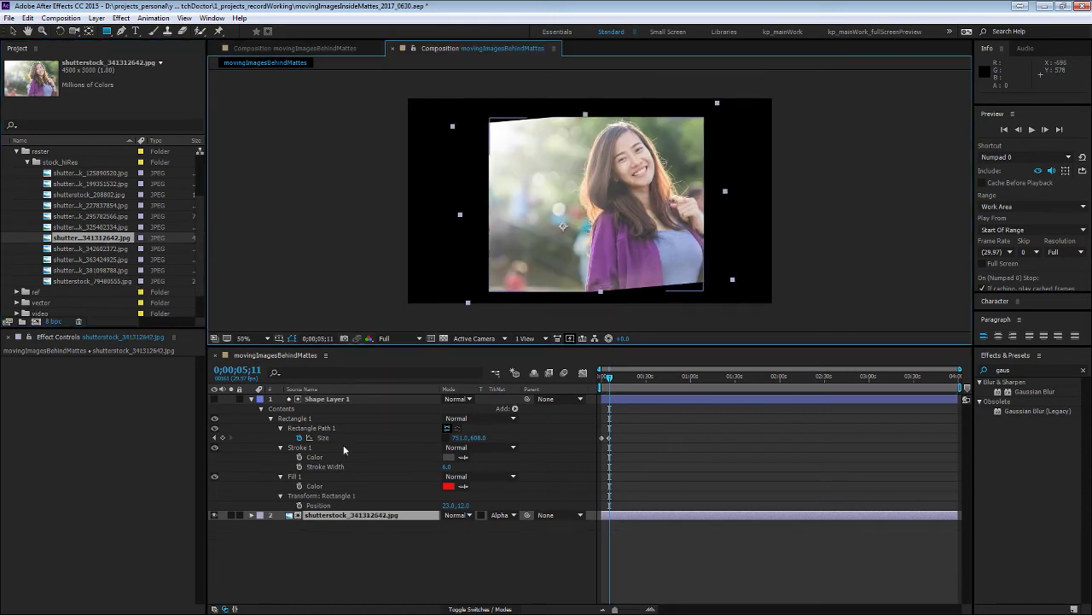
Step: Alt-drag shutterstock_363424925.jpg onto layer 2 and preview the animation to about 15 seconds
{"action": "left_click", "coordinate": [81, 260]}
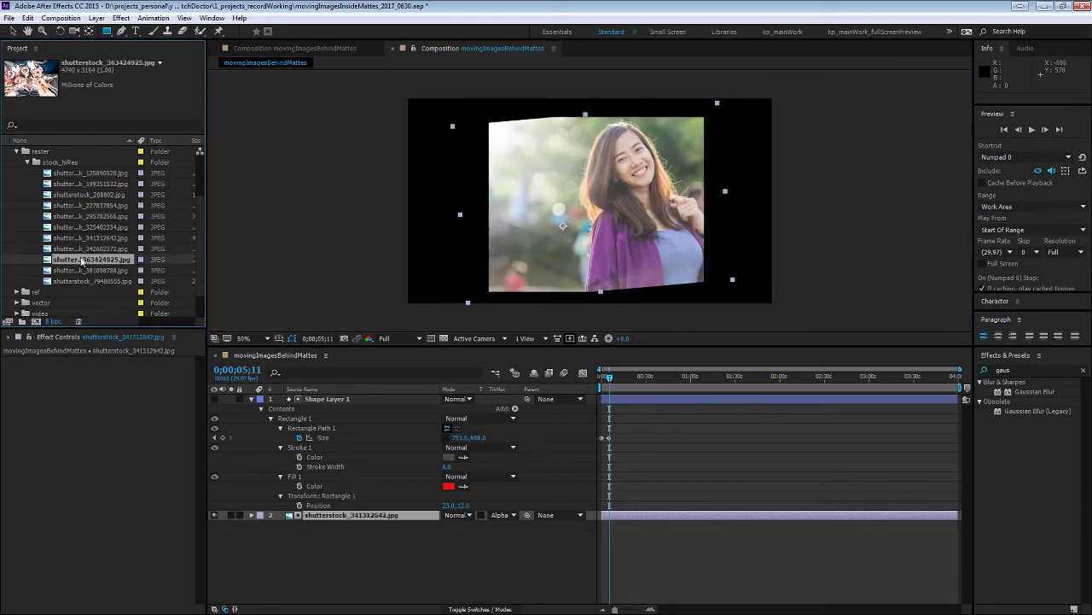
{"action": "left_click_drag", "start_coordinate": [80, 260], "coordinate": [335, 514]}
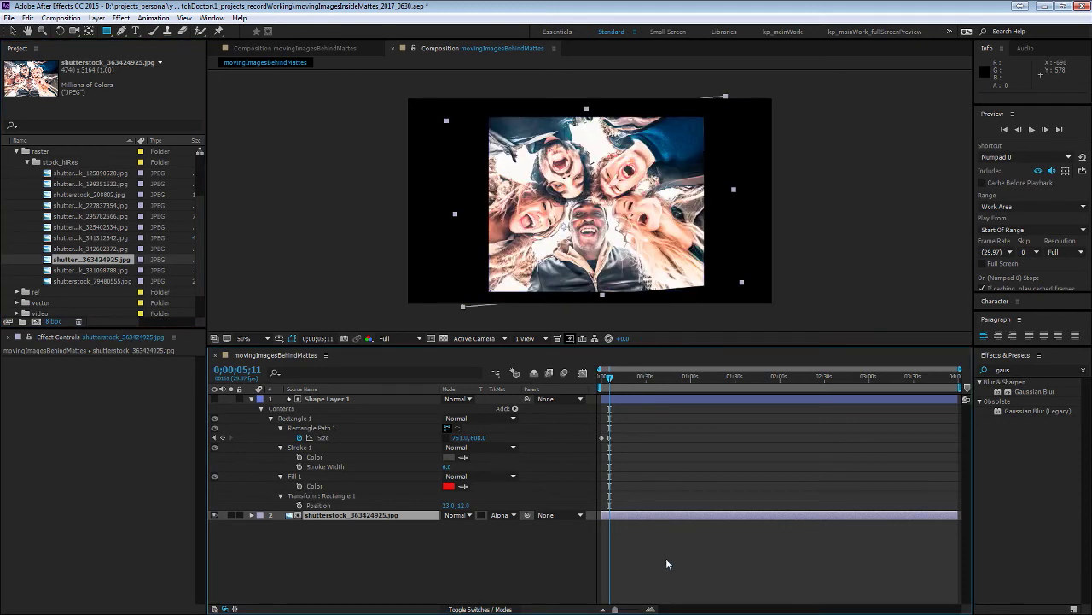
{"action": "left_click", "coordinate": [388, 517]}
{"action": "left_click_drag", "start_coordinate": [608, 381], "coordinate": [624, 384]}
{"action": "left_click", "coordinate": [637, 535]}
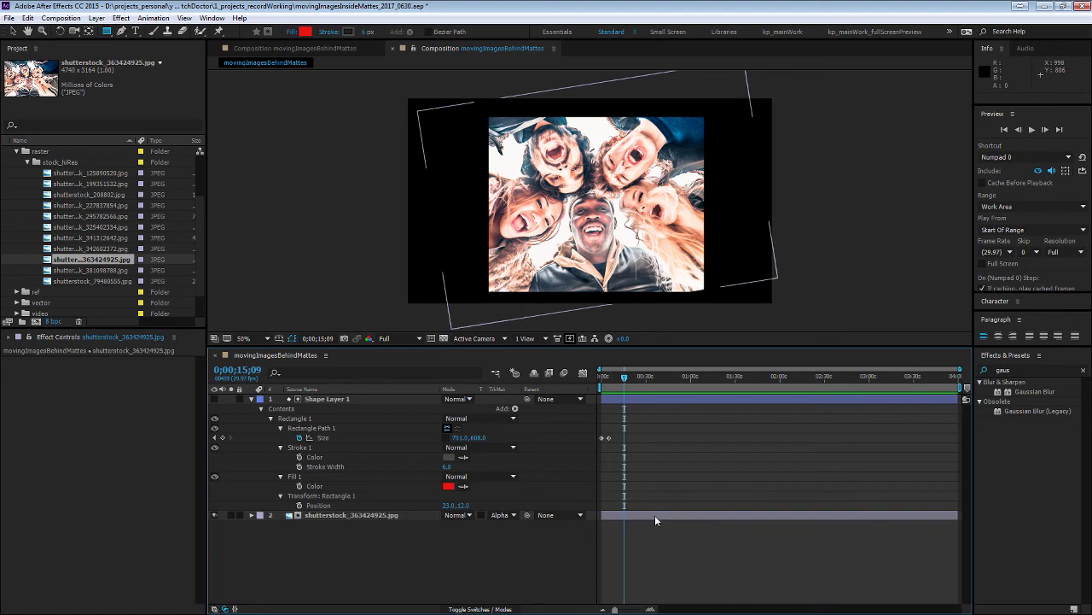
{"action": "left_click", "coordinate": [655, 519]}
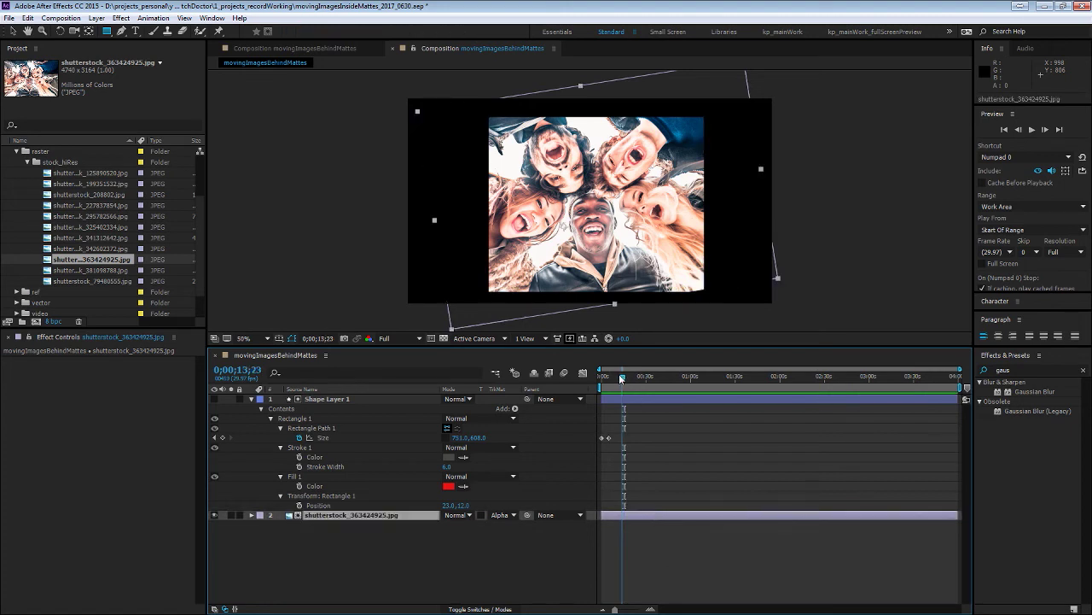